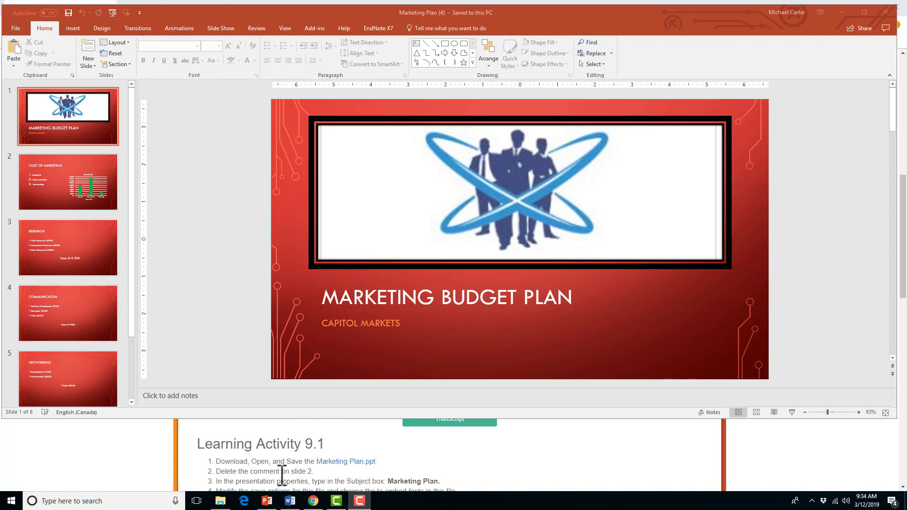
# - Activate the presentation, look at slide 2 (Cost of Marketing), then return to the title slide
pyautogui.click(74, 193)
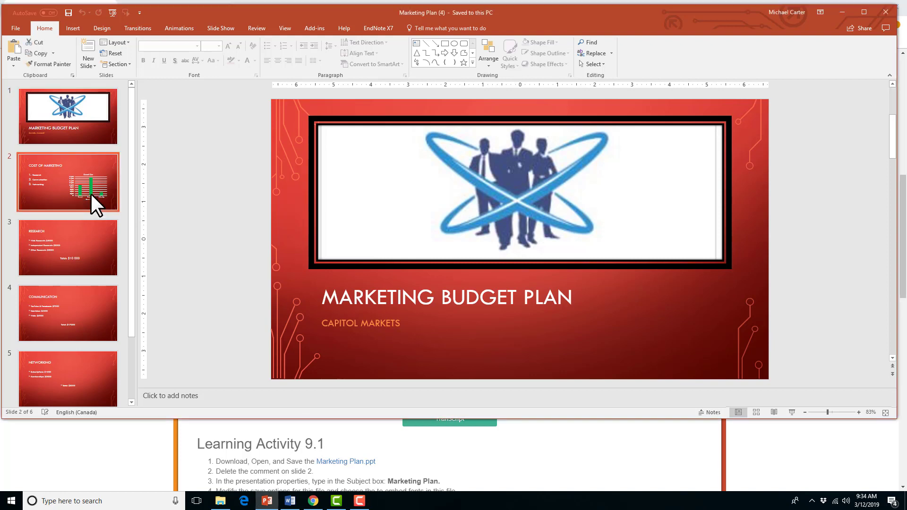
pyautogui.click(92, 195)
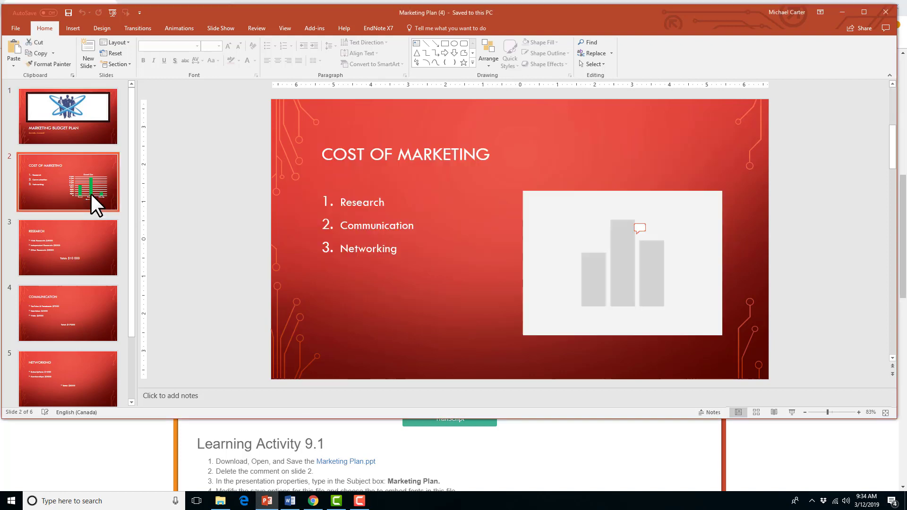
pyautogui.click(80, 134)
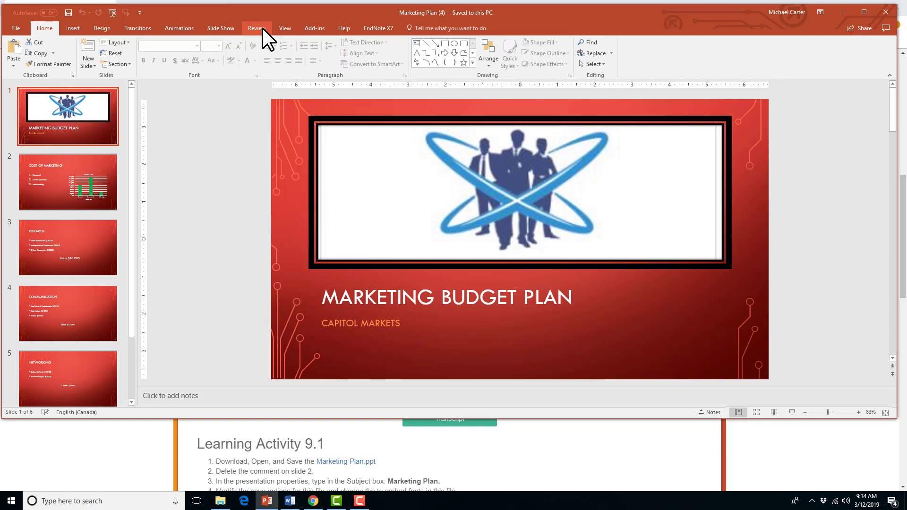
# - Show the Comments pane, jump to slide 2's chart comment, and delete it
pyautogui.click(260, 27)
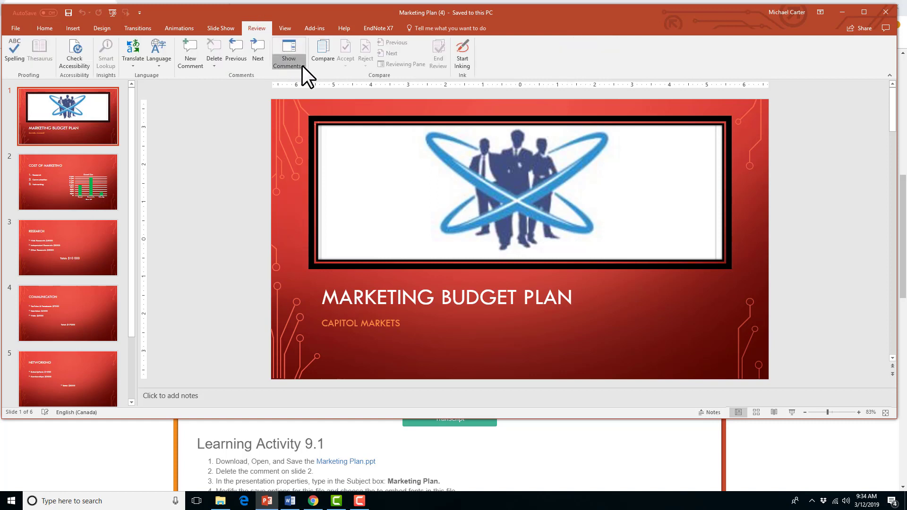
pyautogui.click(289, 52)
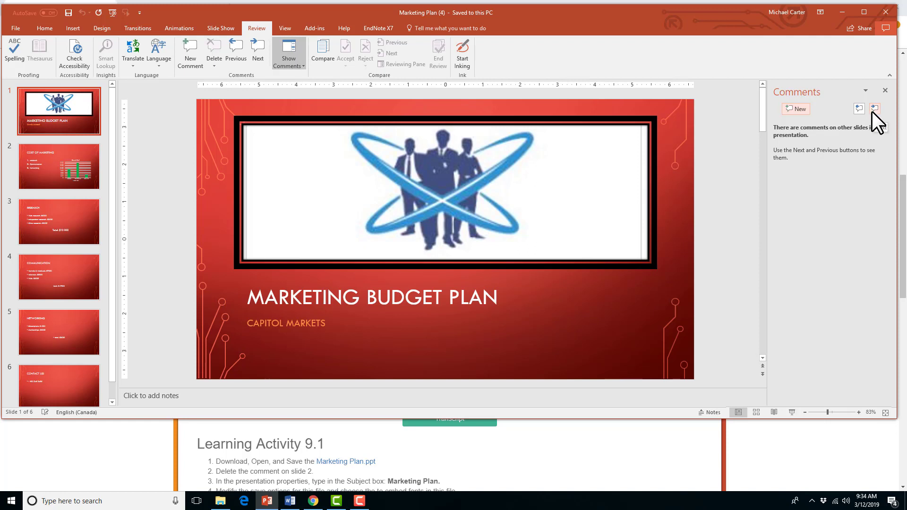
pyautogui.click(875, 112)
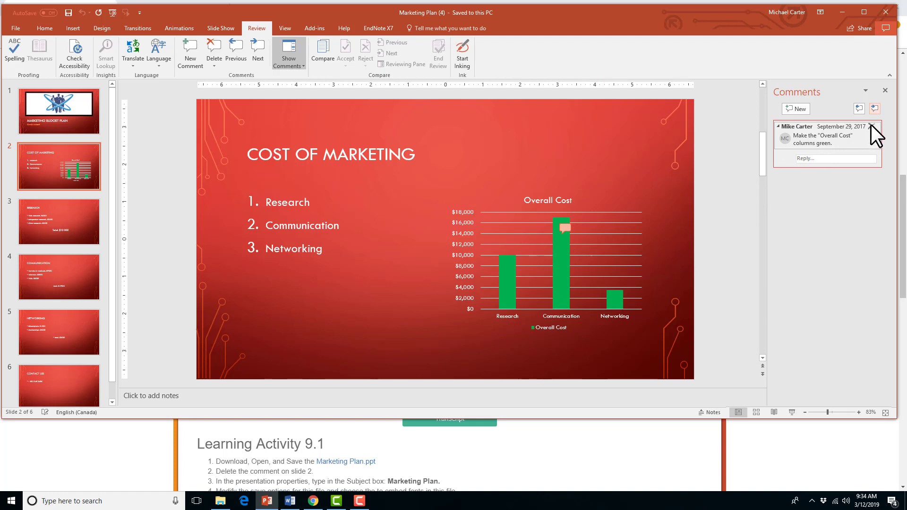
pyautogui.click(217, 62)
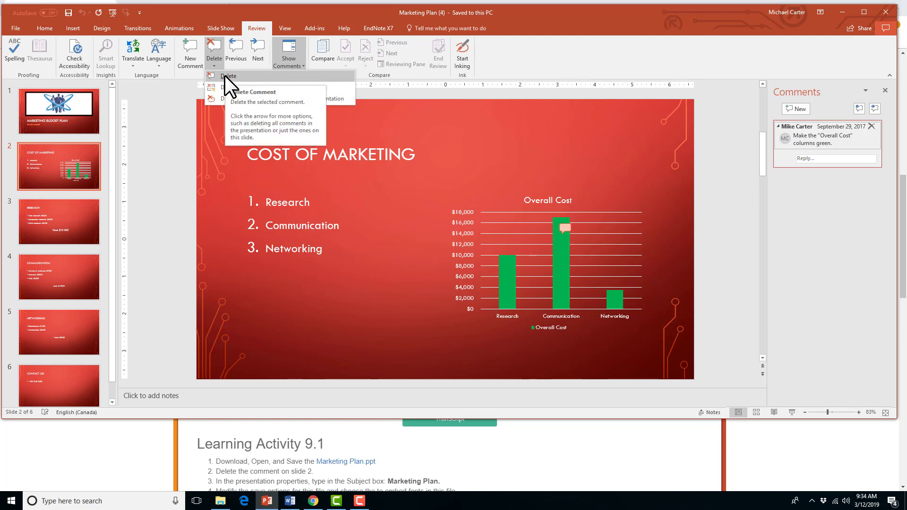
pyautogui.click(224, 76)
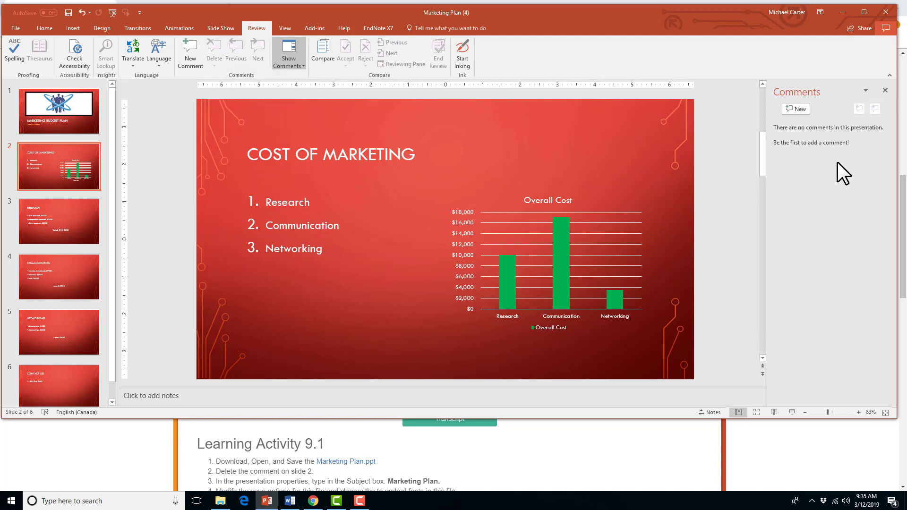
# - Undo the deletion to restore slide 2's comment, then turn comment markup off and back on
pyautogui.click(82, 12)
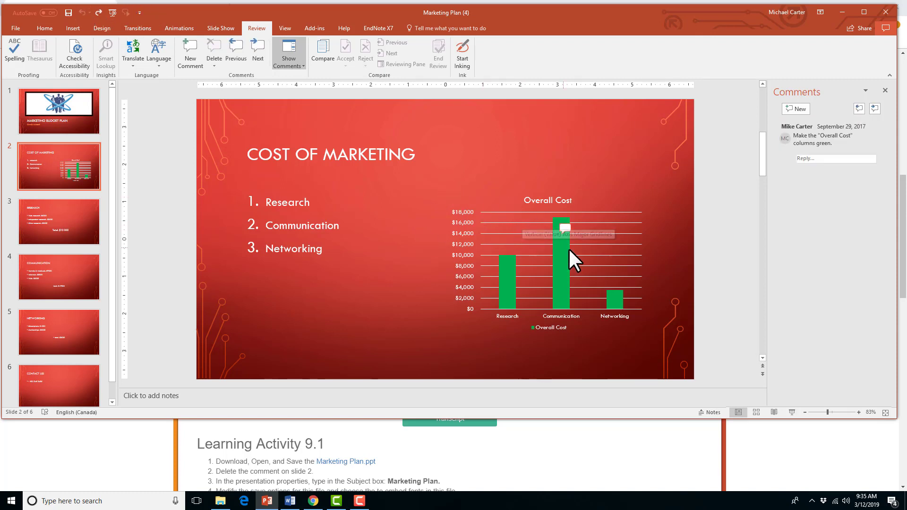
pyautogui.click(565, 227)
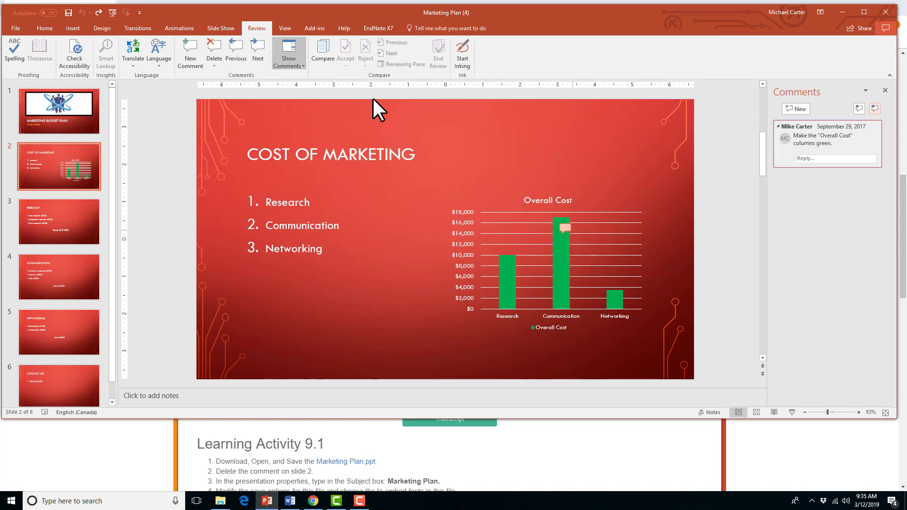
pyautogui.click(301, 64)
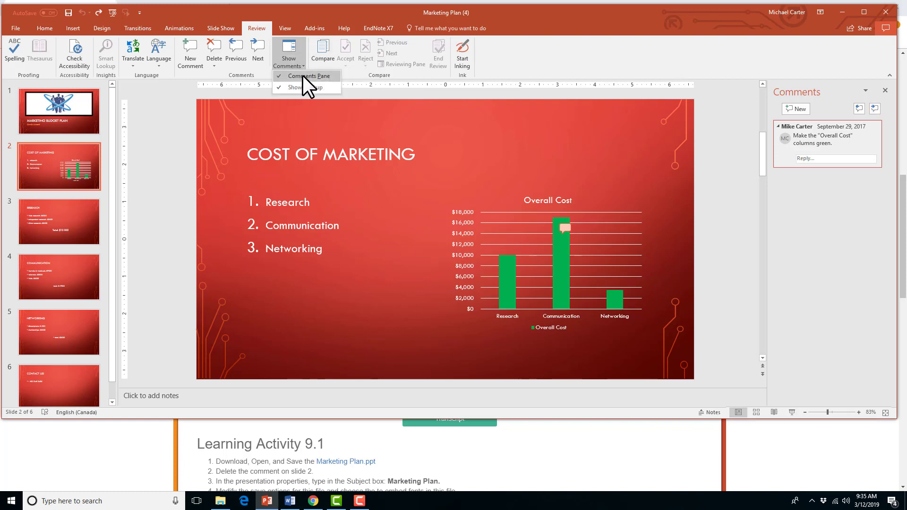
pyautogui.click(310, 88)
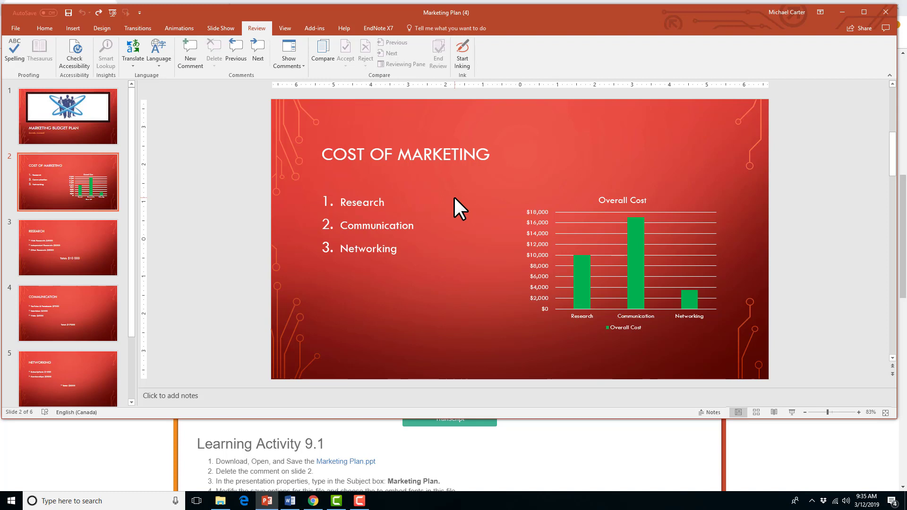
pyautogui.click(296, 64)
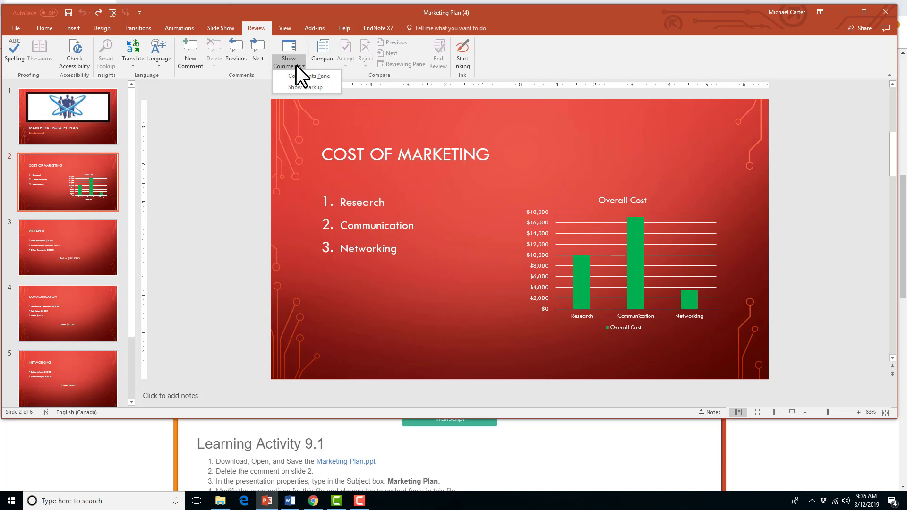
pyautogui.click(314, 87)
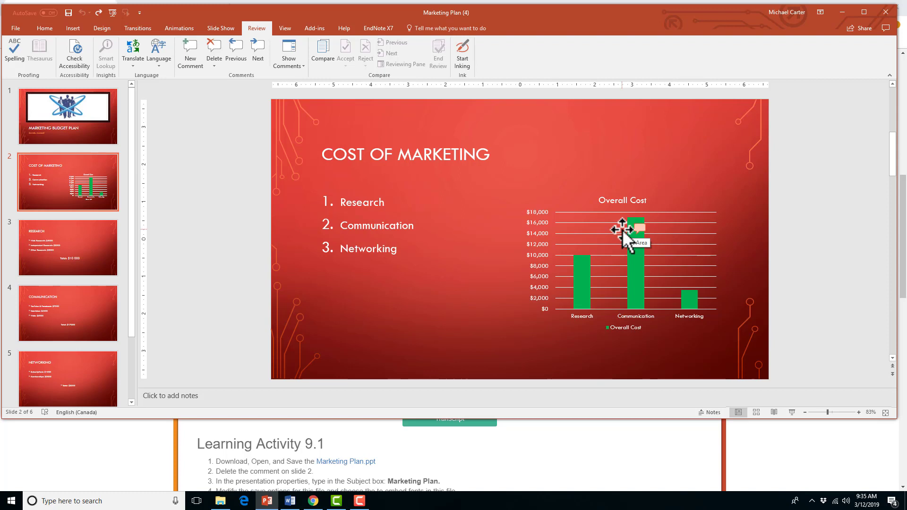
# - Review the Show Comments display options and close them unchanged
pyautogui.click(296, 63)
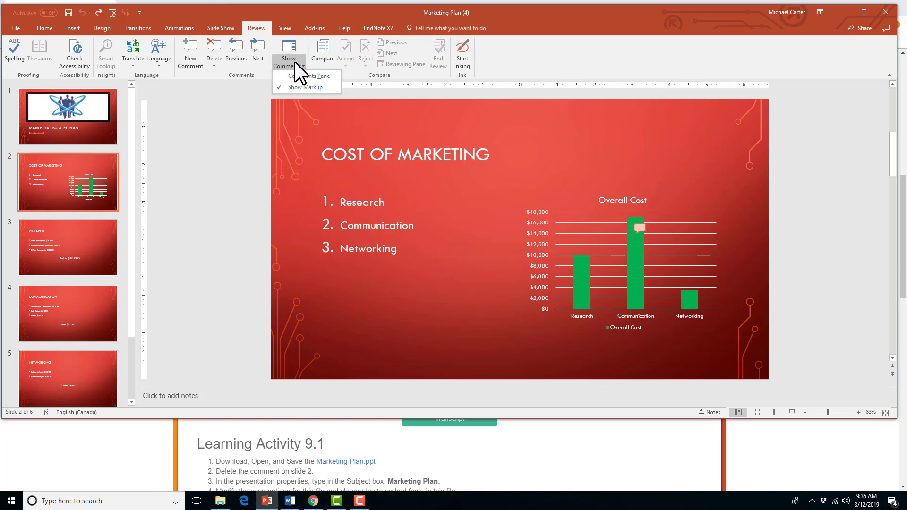
pyautogui.click(294, 62)
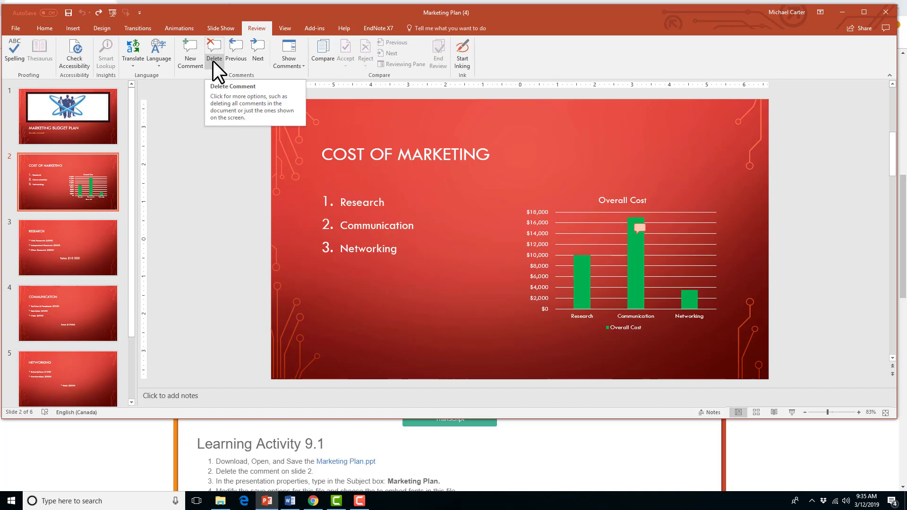
pyautogui.scroll(-2, 668, 480)
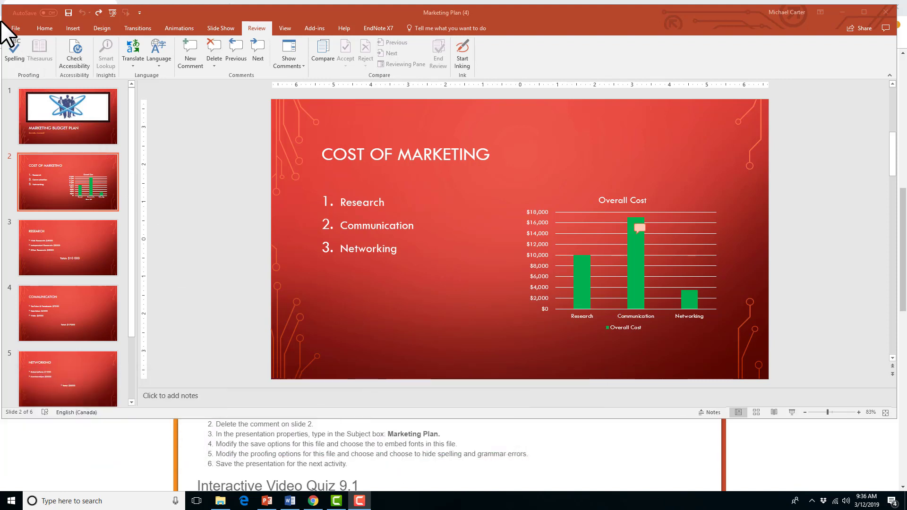
# - Open the File Info page for Marketing Plan (4)
pyautogui.click(18, 29)
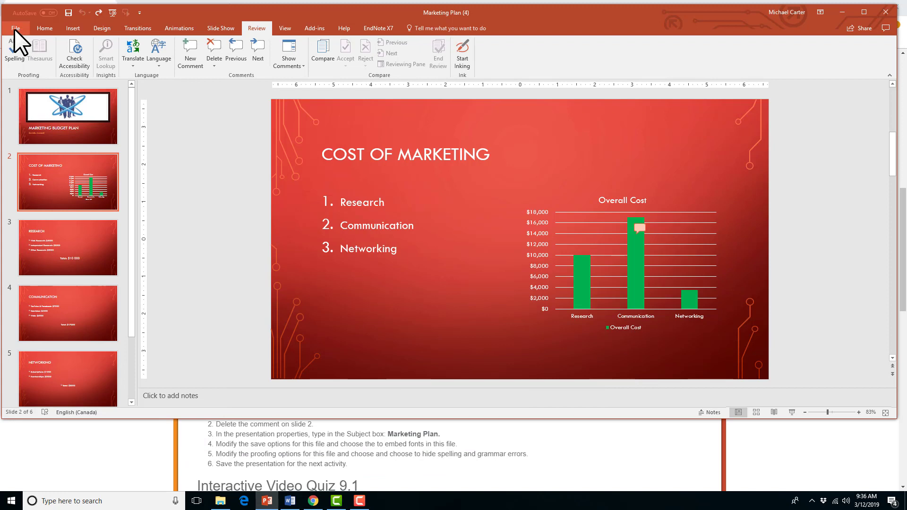
pyautogui.click(18, 26)
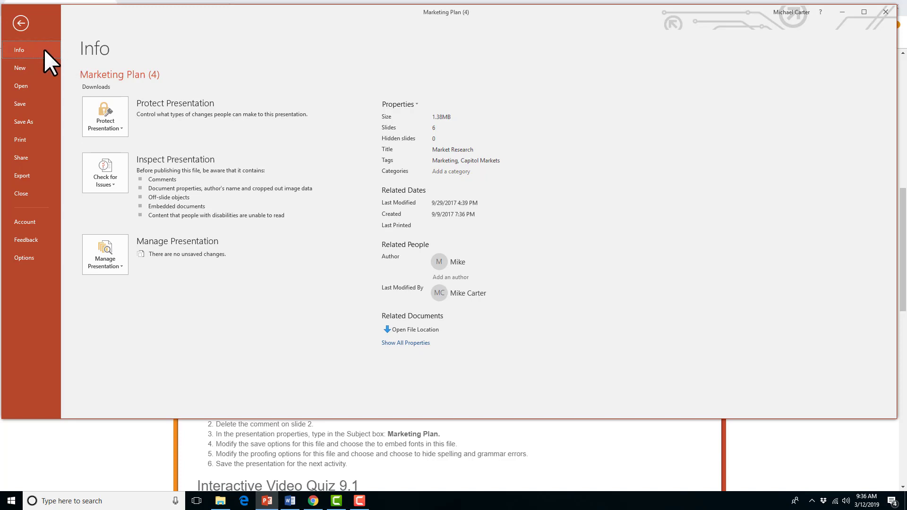
# - Show all properties, change the Subject to 'Marketing Plan', and exit Backstage
pyautogui.click(424, 344)
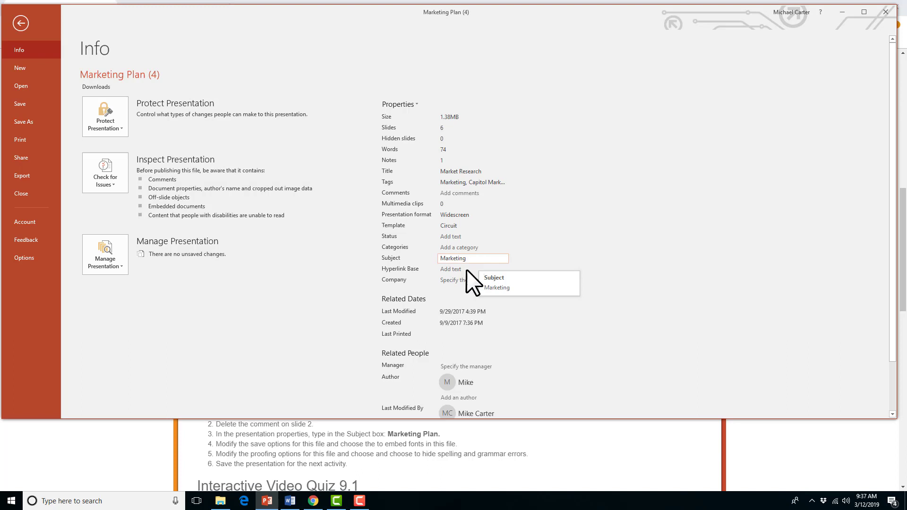
pyautogui.press('Return')
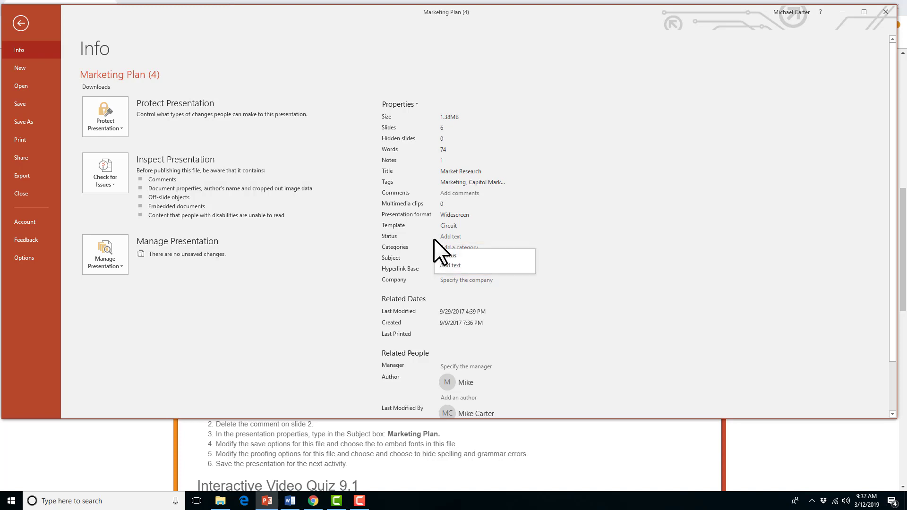
pyautogui.click(467, 259)
pyautogui.click(471, 259)
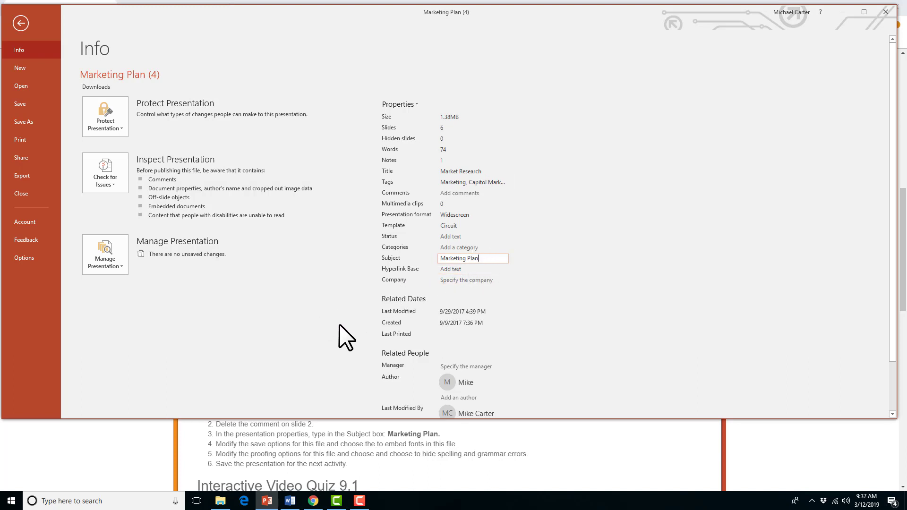
pyautogui.click(219, 360)
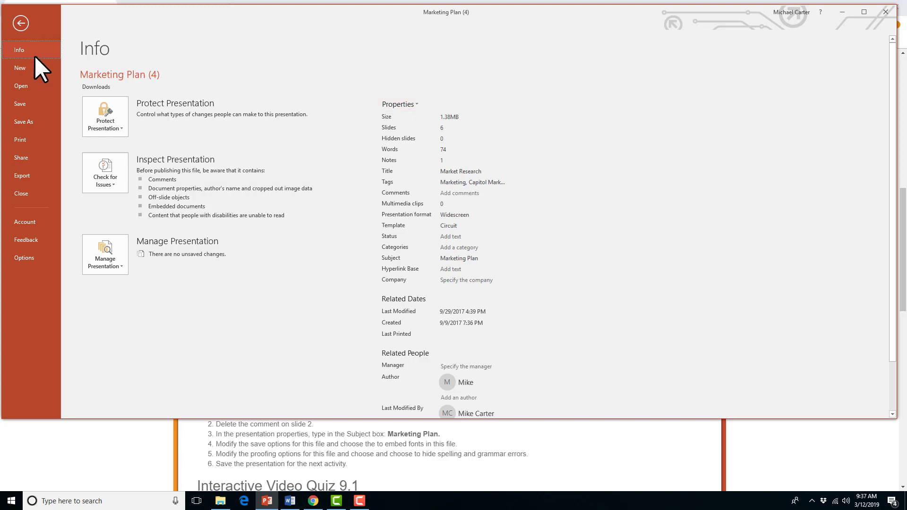
pyautogui.press('Escape')
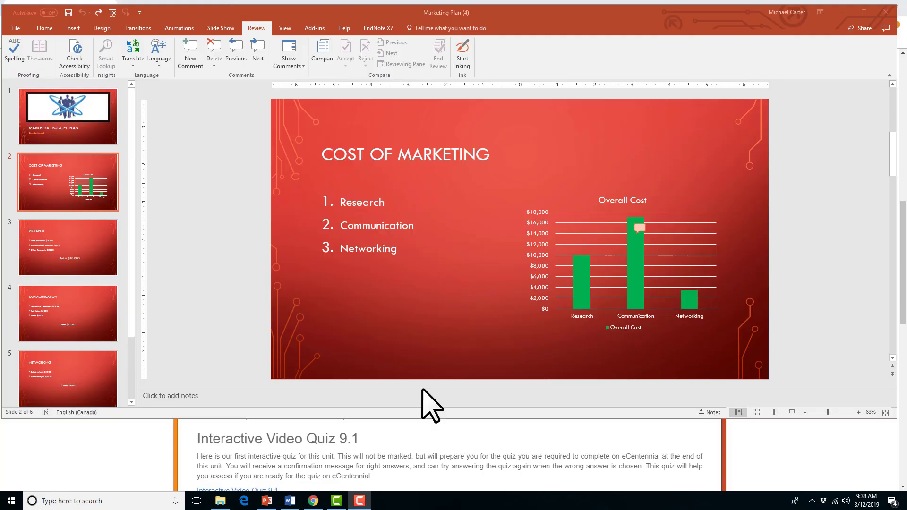
# - Read the Interactive Video Quiz 9.1 steps in Brightspace, then return to the Marketing Plan presentation
pyautogui.click(401, 431)
pyautogui.scroll(1, 401, 466)
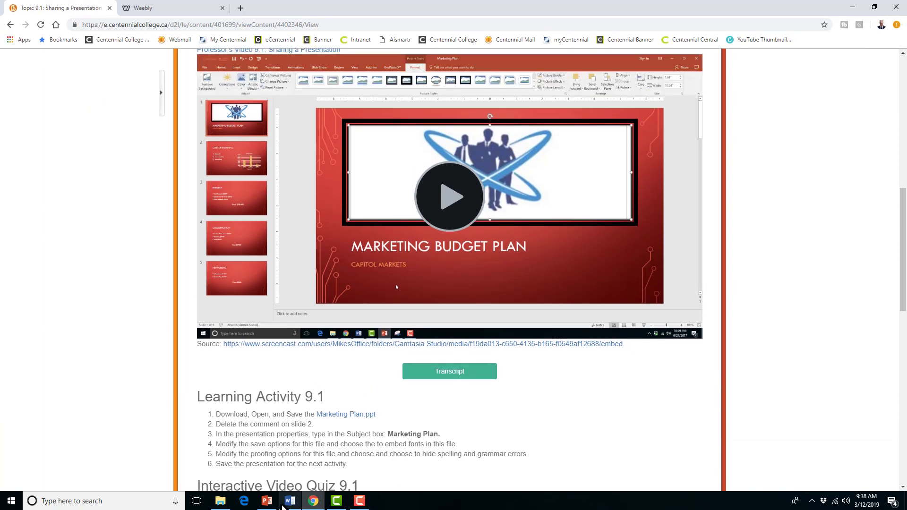
pyautogui.click(266, 501)
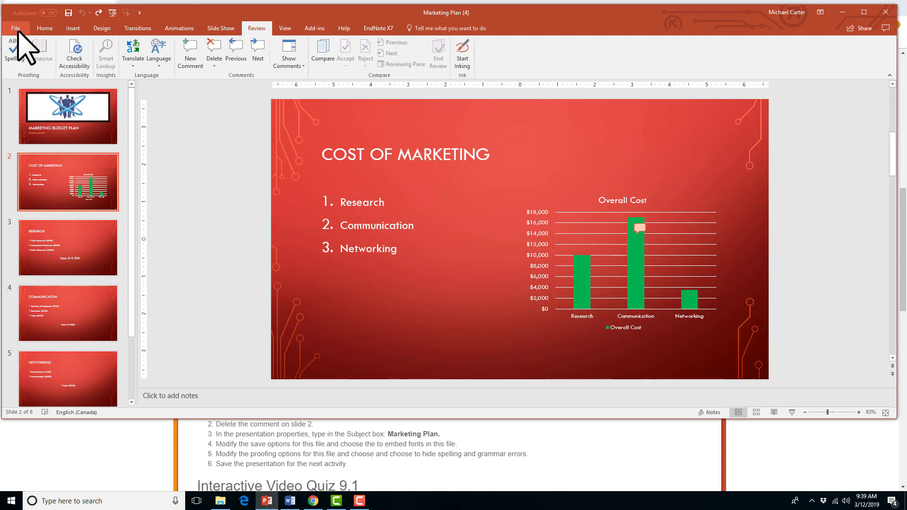
# - In the Save options, enable 'Embed fonts in the file' with only characters used, and apply it
pyautogui.click(17, 29)
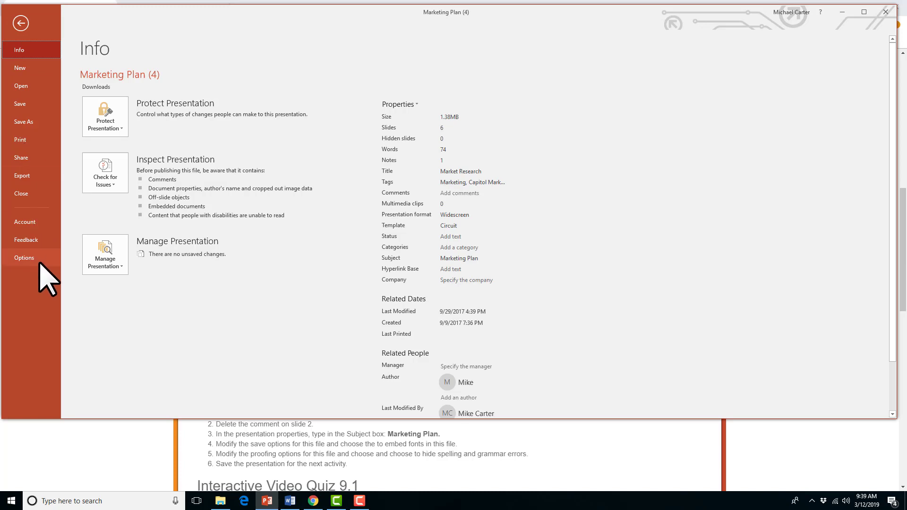
pyautogui.press('Escape')
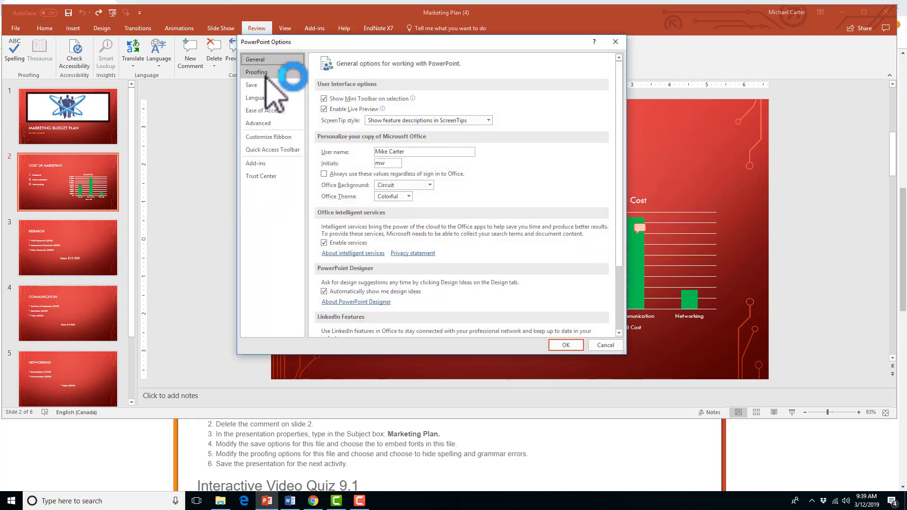
pyautogui.click(264, 73)
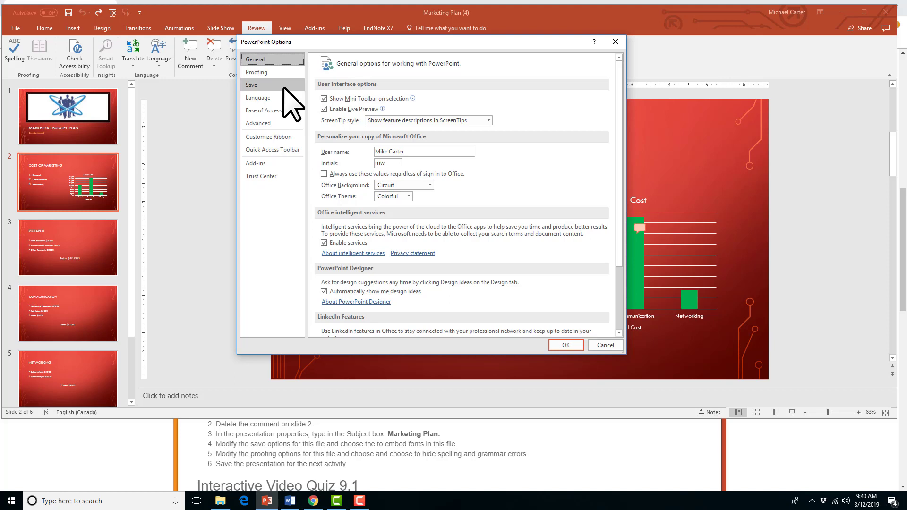
pyautogui.click(281, 87)
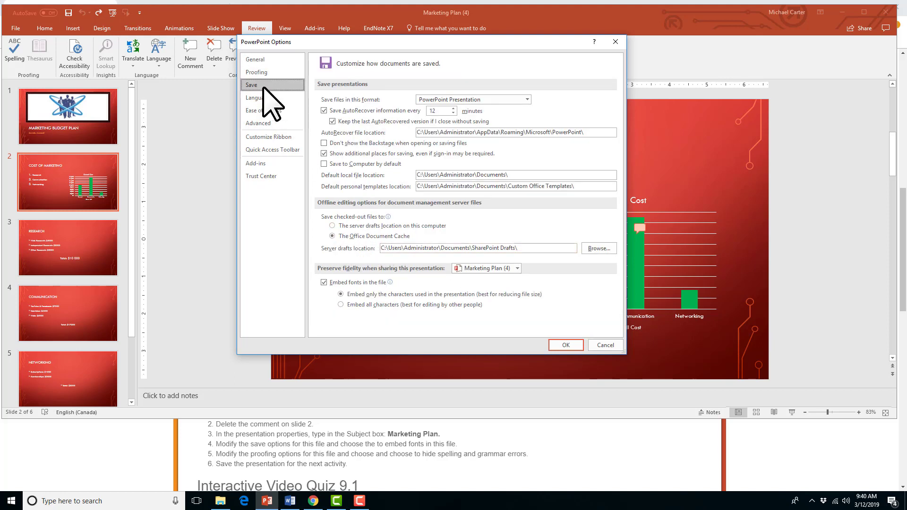
pyautogui.click(324, 283)
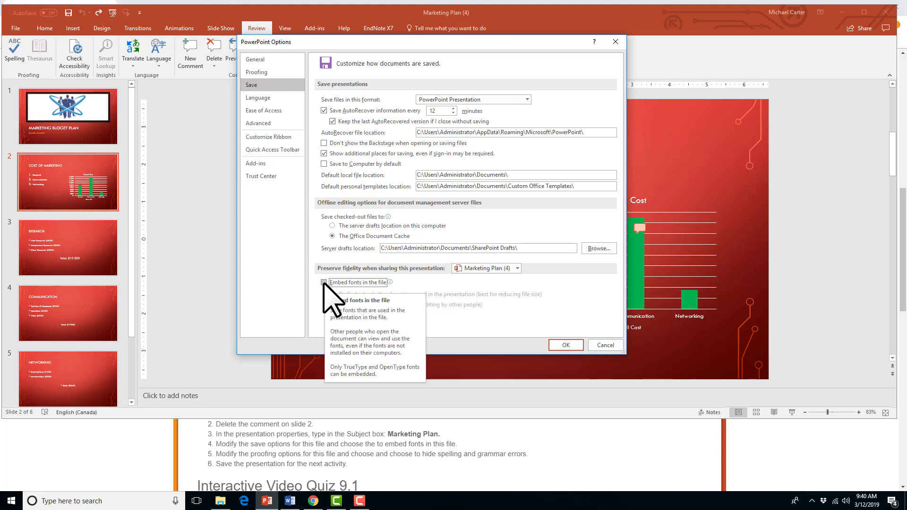
pyautogui.click(325, 283)
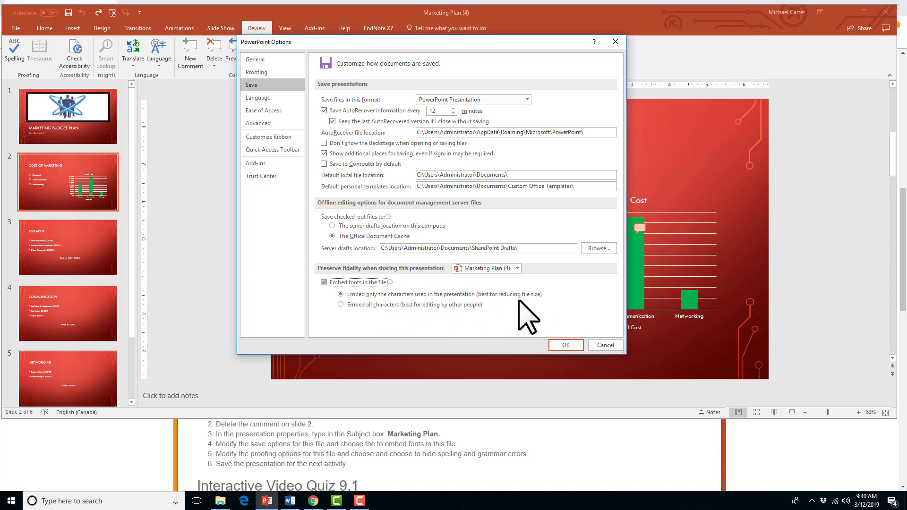
pyautogui.click(563, 346)
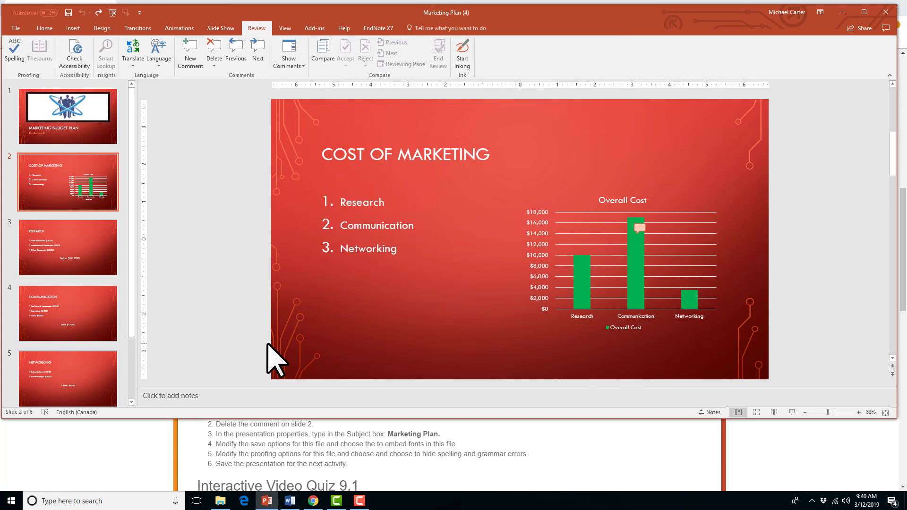
# - In the Proofing options, check 'Hide spelling and grammar errors' and confirm with OK
pyautogui.click(15, 28)
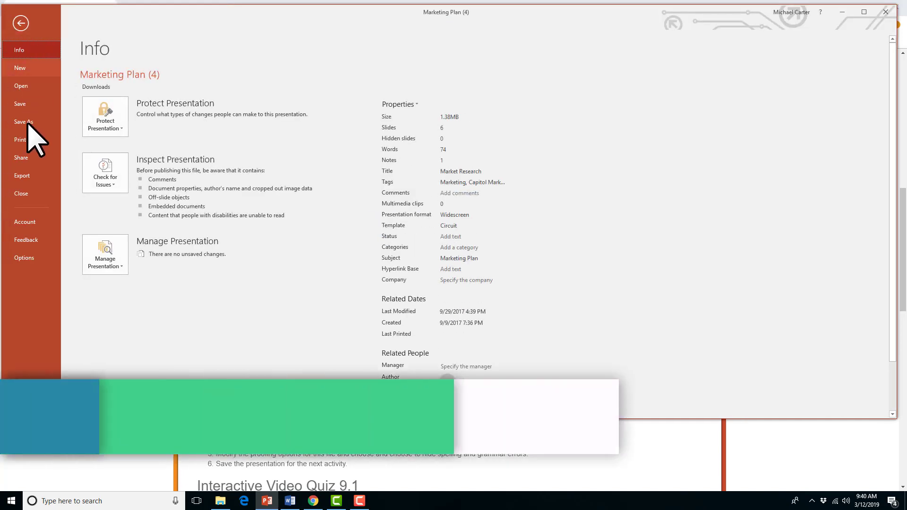
pyautogui.click(25, 258)
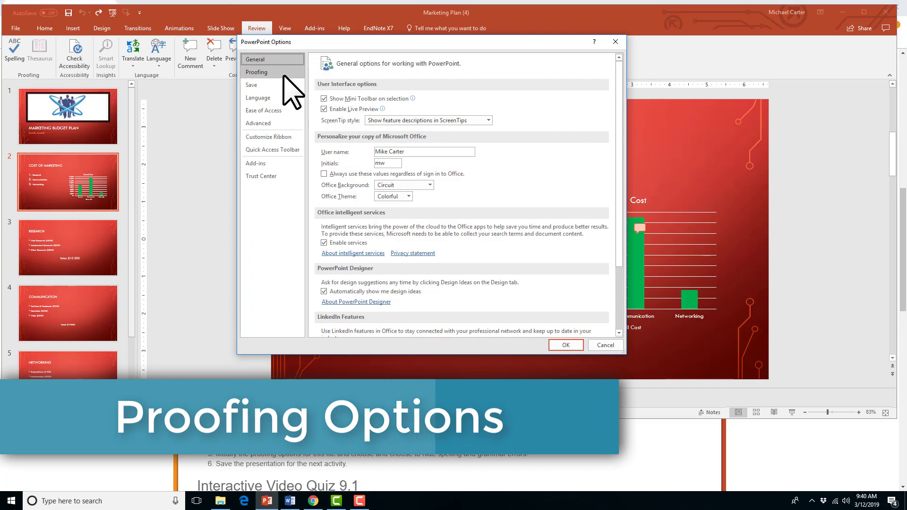
pyautogui.click(284, 75)
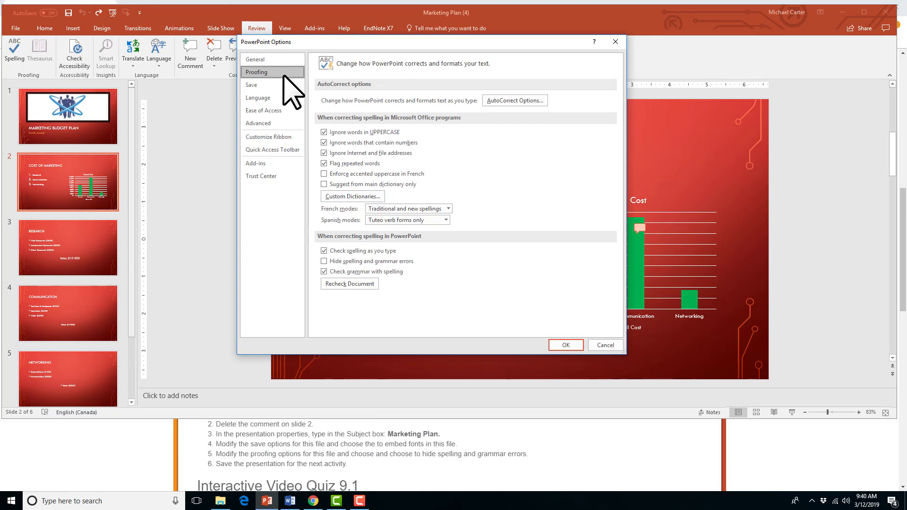
pyautogui.click(324, 262)
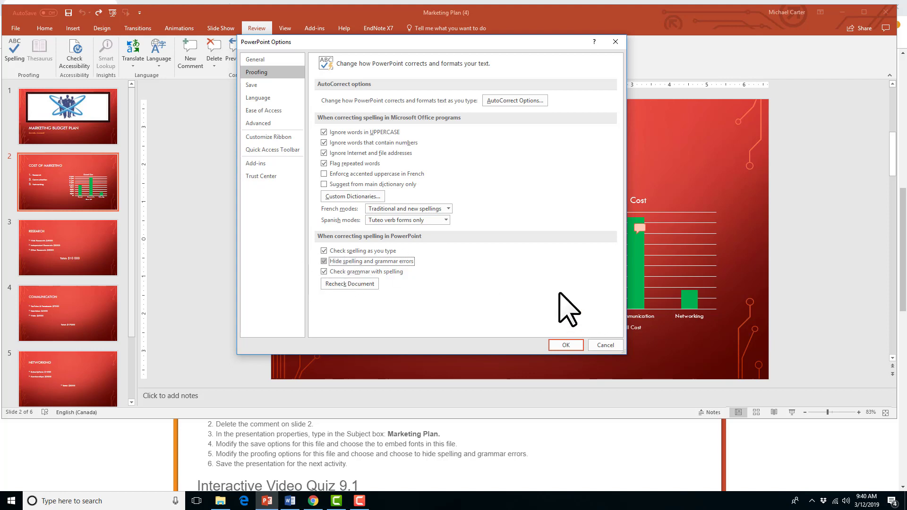
pyautogui.click(581, 348)
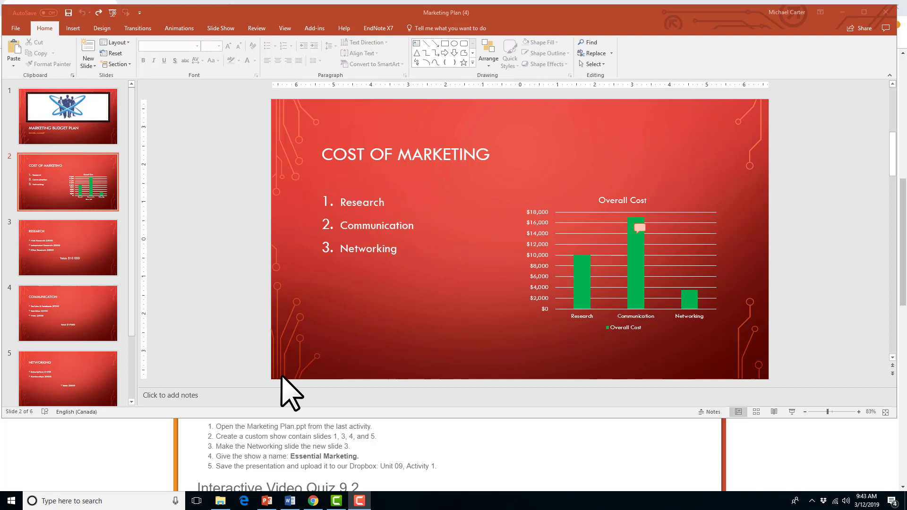
# - Open the Custom Shows list from the Slide Show tab and start a new custom show
pyautogui.click(233, 30)
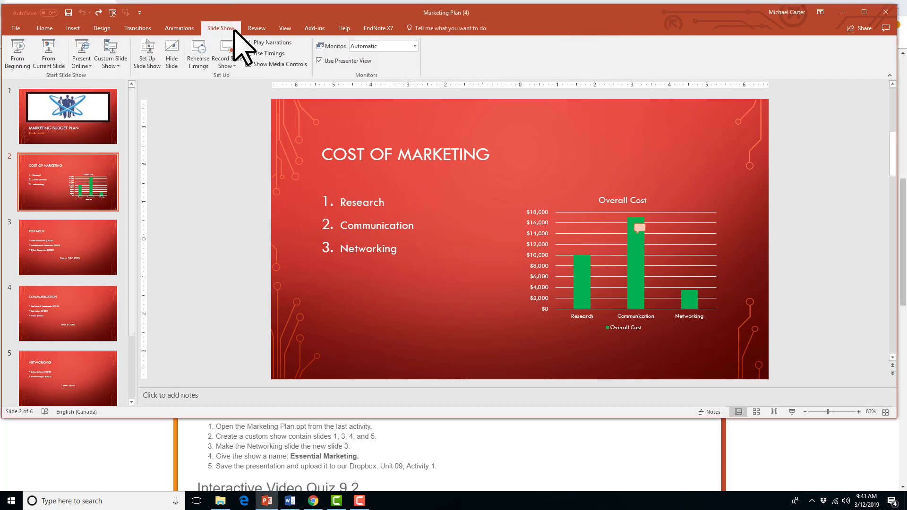
pyautogui.click(124, 67)
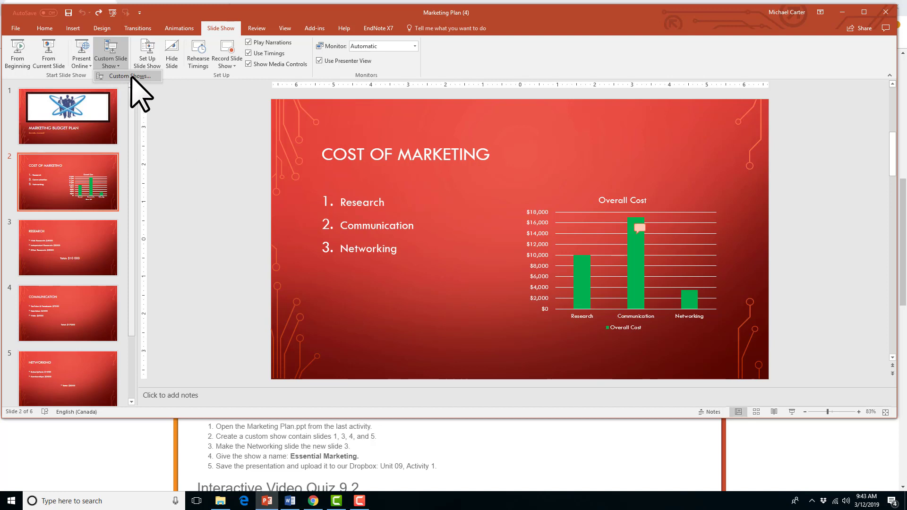
pyautogui.click(132, 77)
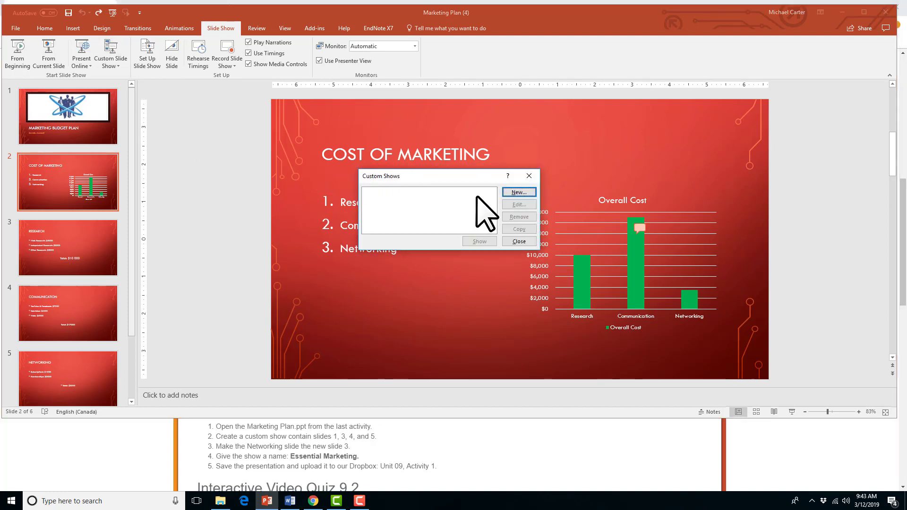
pyautogui.click(512, 196)
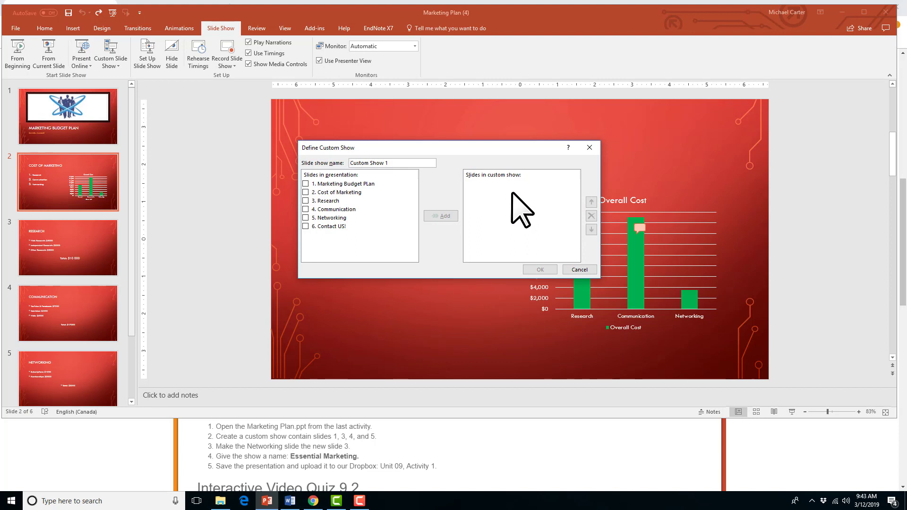
# - Add Marketing Budget Plan, Research, Communication and Networking to the show
pyautogui.click(306, 184)
pyautogui.click(443, 216)
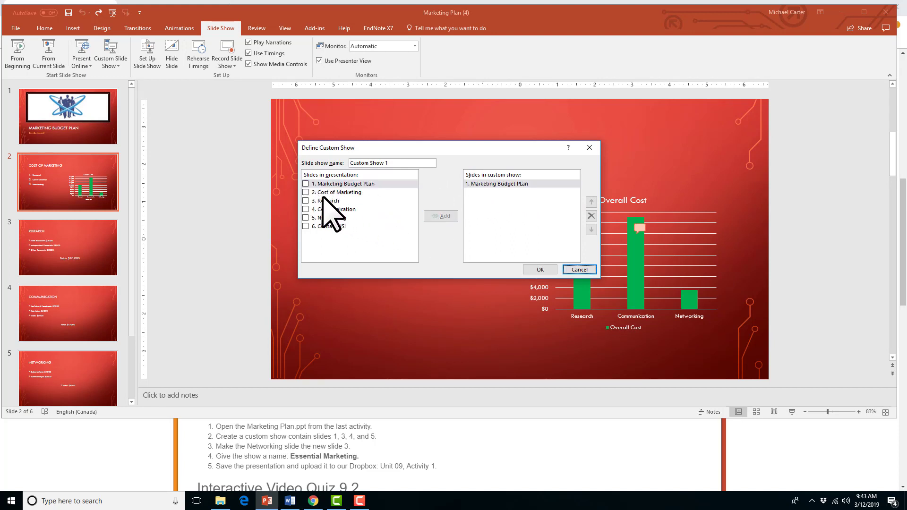
pyautogui.click(305, 200)
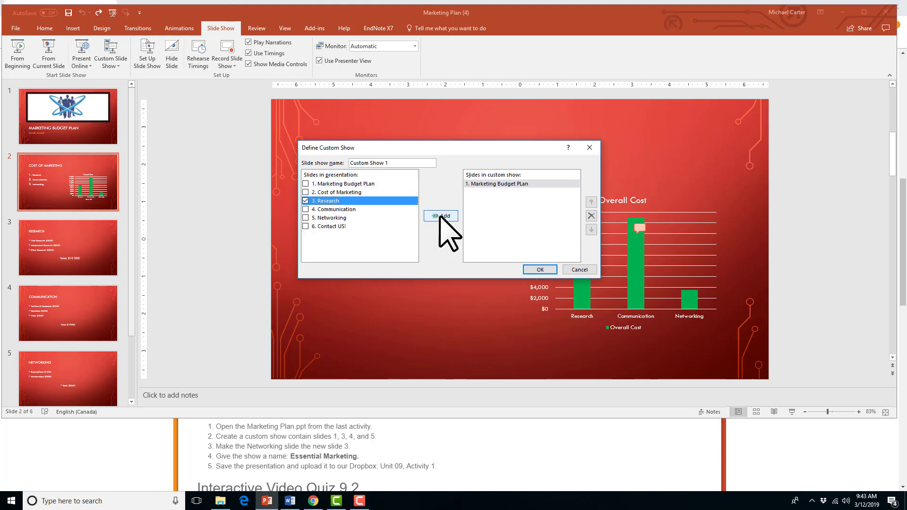
pyautogui.click(441, 216)
pyautogui.click(305, 209)
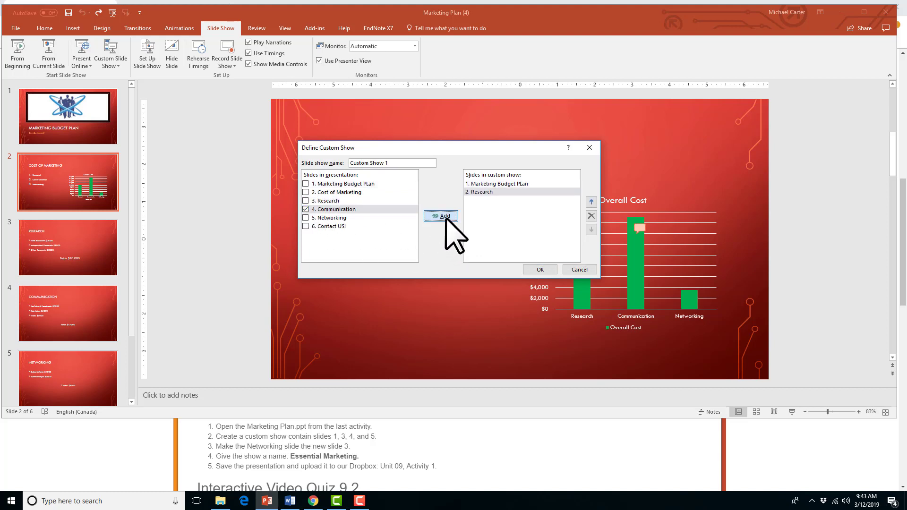
pyautogui.click(443, 216)
pyautogui.click(305, 218)
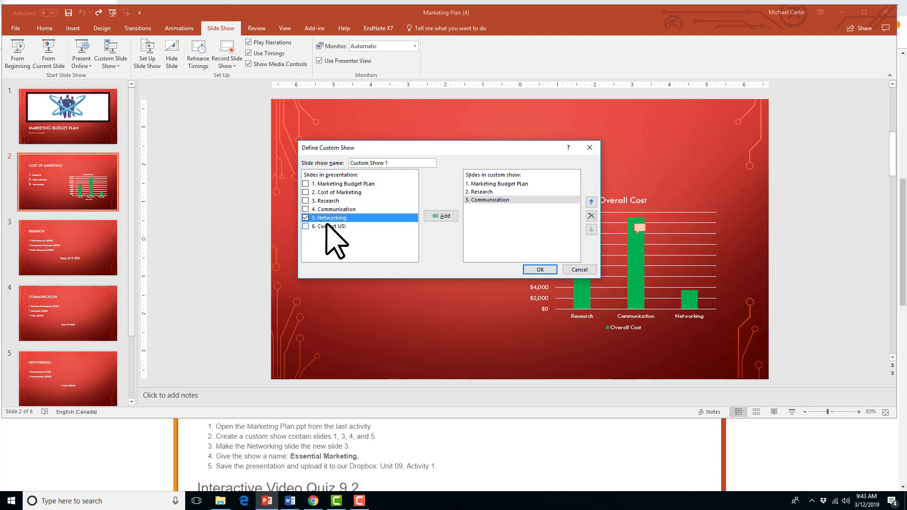
pyautogui.click(438, 221)
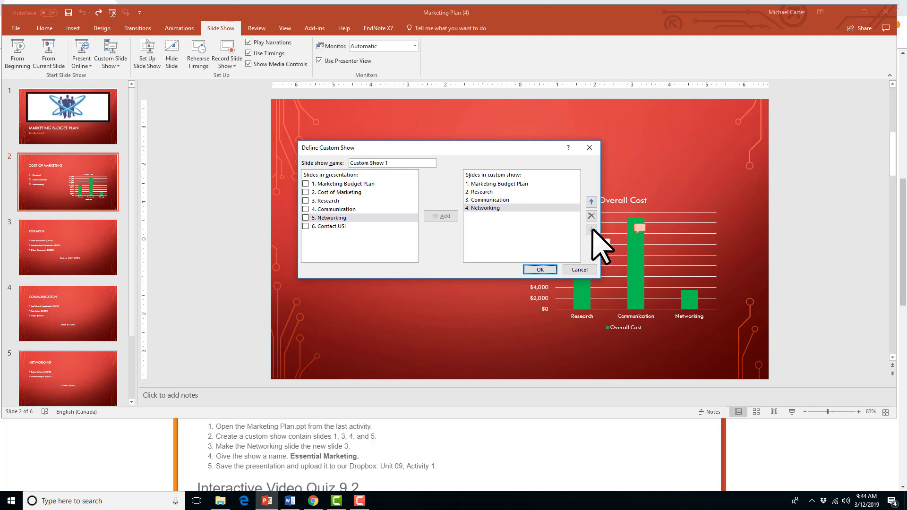
# - Move Networking above Communication, name the show 'Essential Marketing', and save it
pyautogui.click(591, 202)
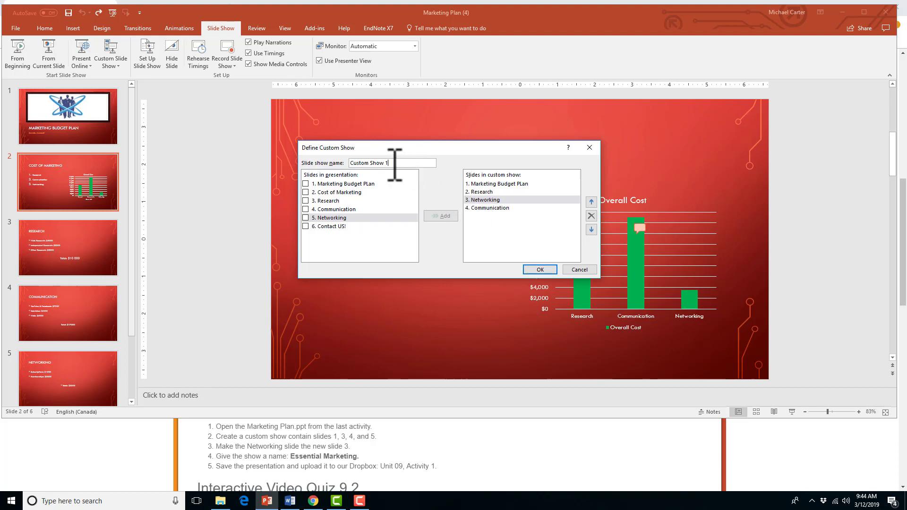
pyautogui.moveTo(414, 162); pyautogui.dragTo(332, 165)
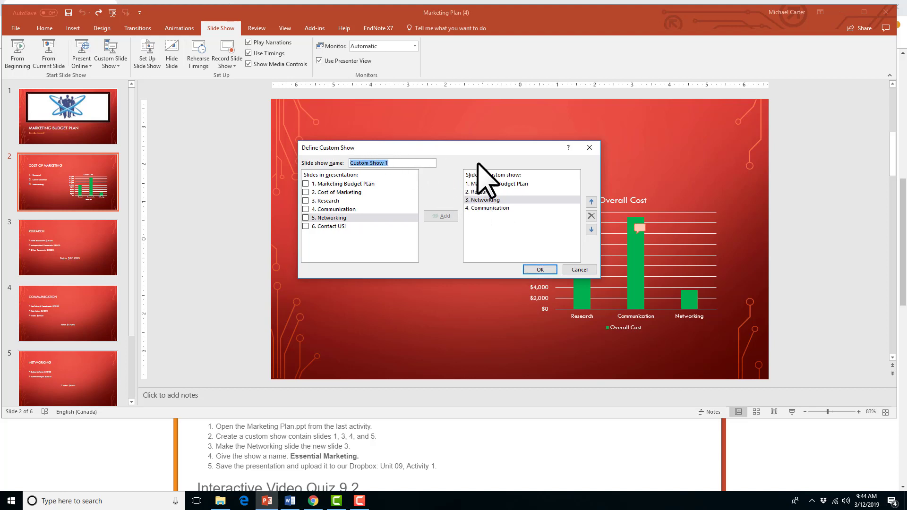
pyautogui.press('BackSpace')
pyautogui.write('Essential Marketing')
pyautogui.click(538, 270)
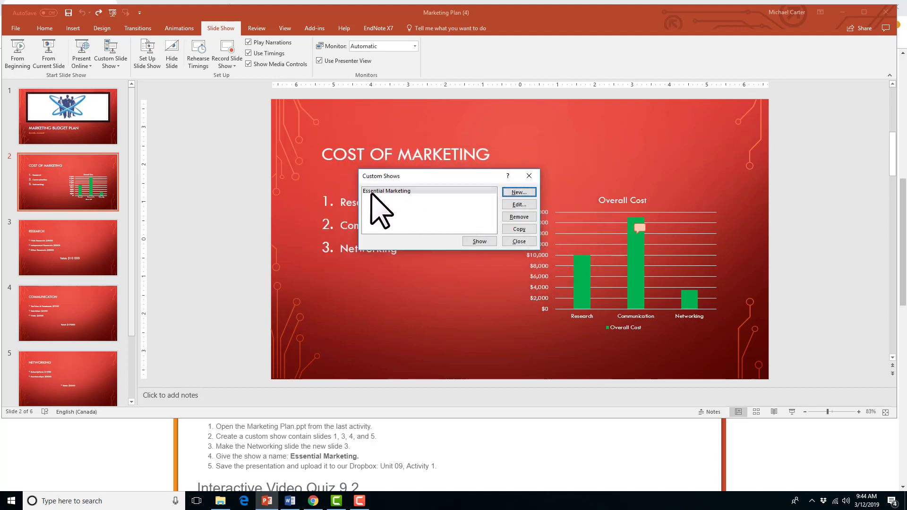